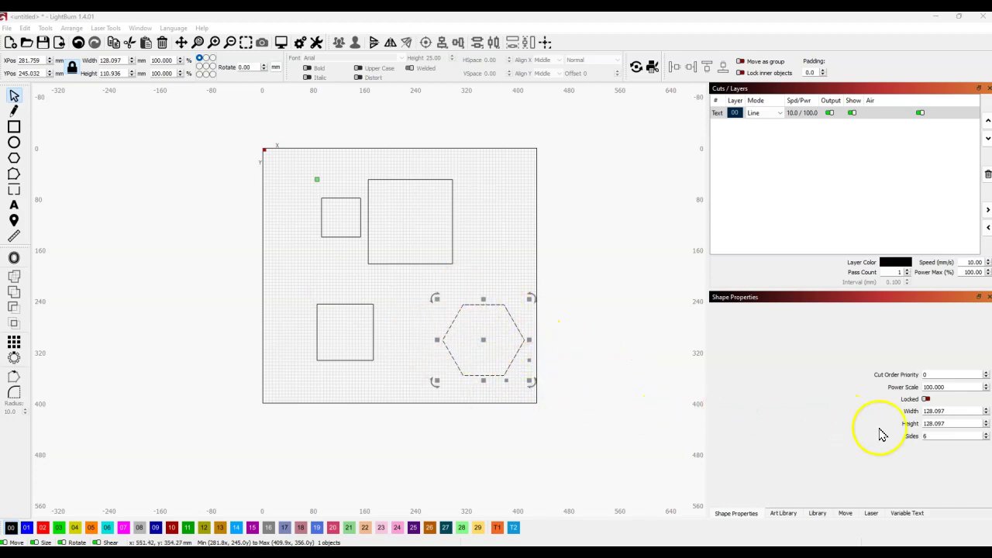
Change the polygon's Sides value from 6 to 3 in Shape Properties, making it a triangle.
{"action": "left_click_drag", "start_coordinate": [952, 436], "coordinate": [892, 450]}
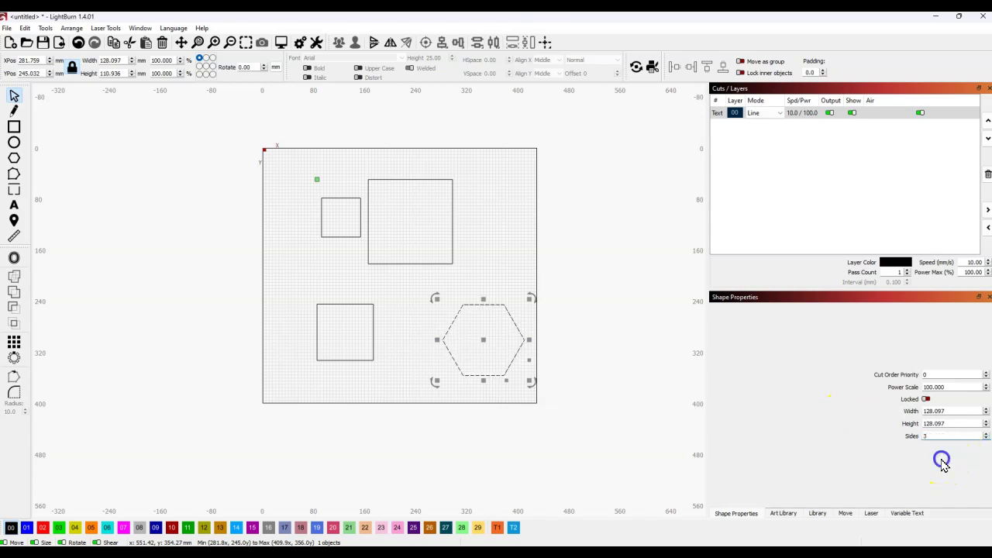
{"action": "left_click", "coordinate": [979, 436]}
{"action": "left_click", "coordinate": [950, 435]}
{"action": "key", "text": "Return"}
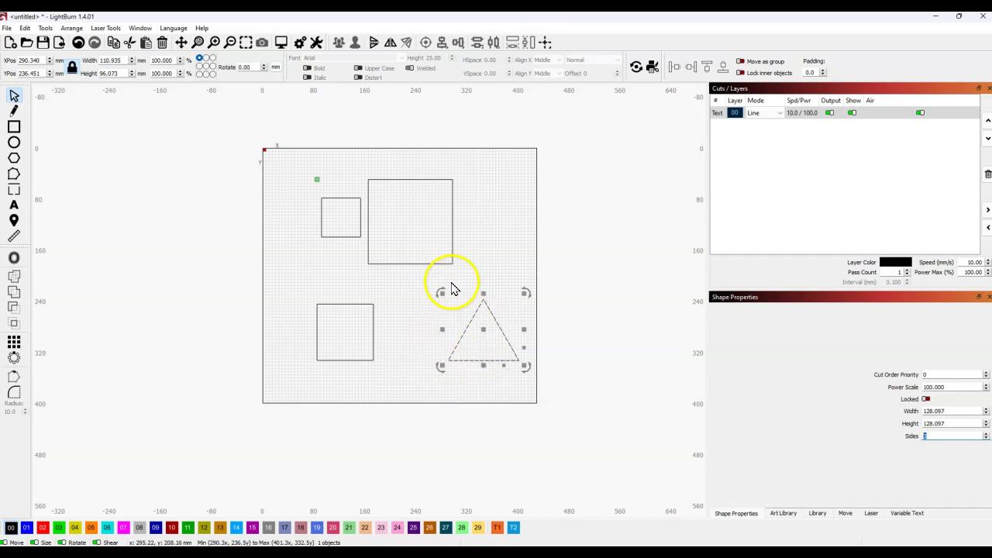
Zoom and pan the canvas so the two upper squares fill the view.
{"action": "scroll", "coordinate": [409, 293], "scroll_direction": "up", "scroll_amount": 3}
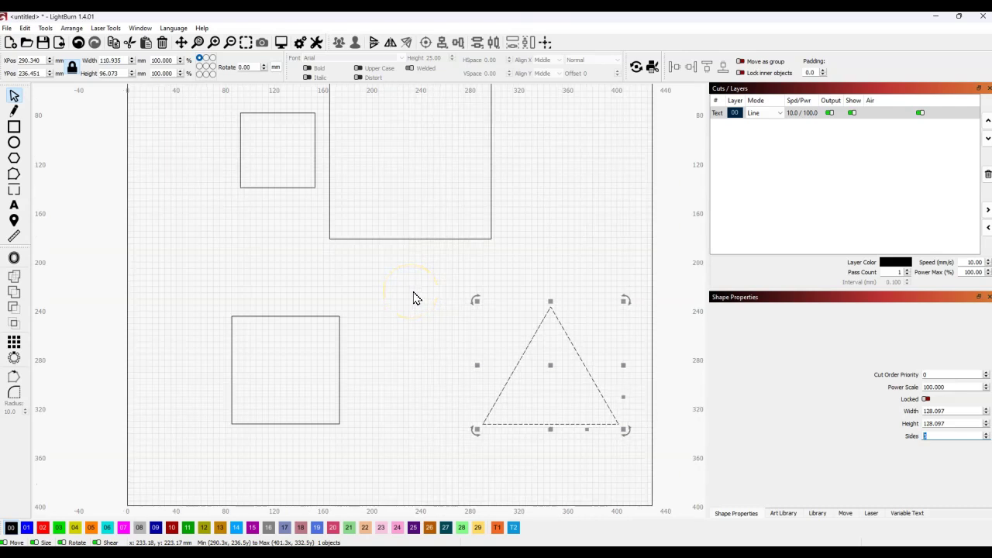
{"action": "left_click_drag", "start_coordinate": [442, 359], "coordinate": [487, 454]}
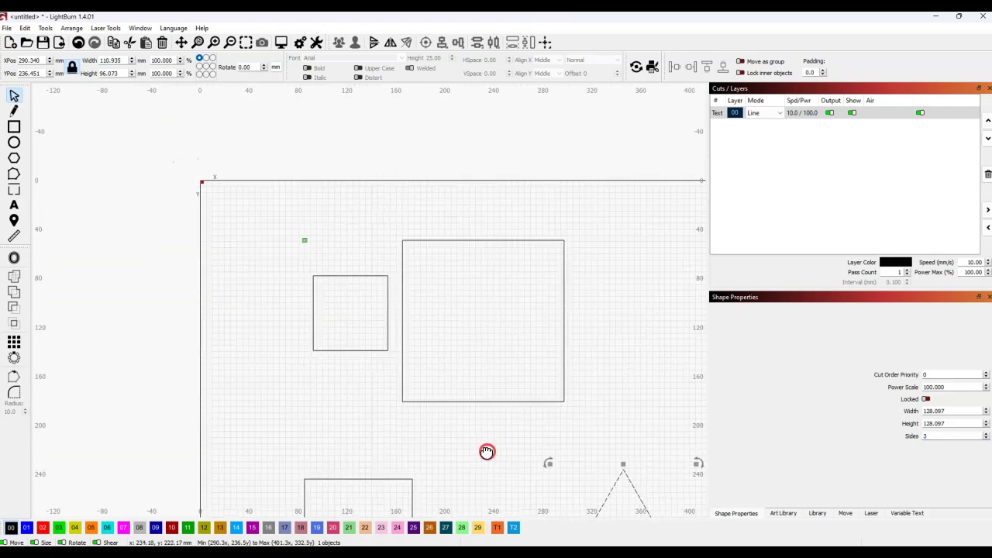
{"action": "scroll", "coordinate": [481, 451], "scroll_direction": "up", "scroll_amount": 1}
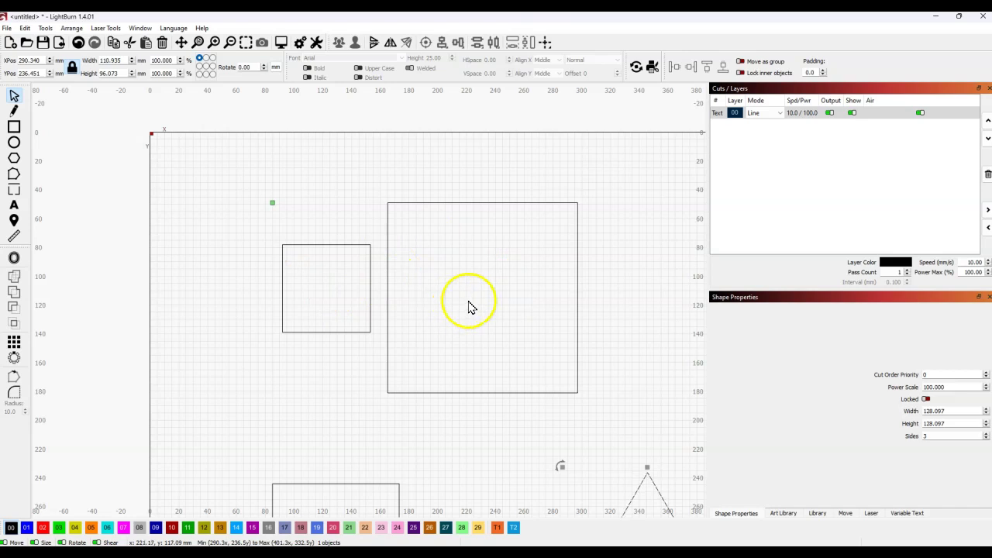
Rotate the large square 45° into a diamond and shift it right and down across the small square.
{"action": "left_click", "coordinate": [387, 246]}
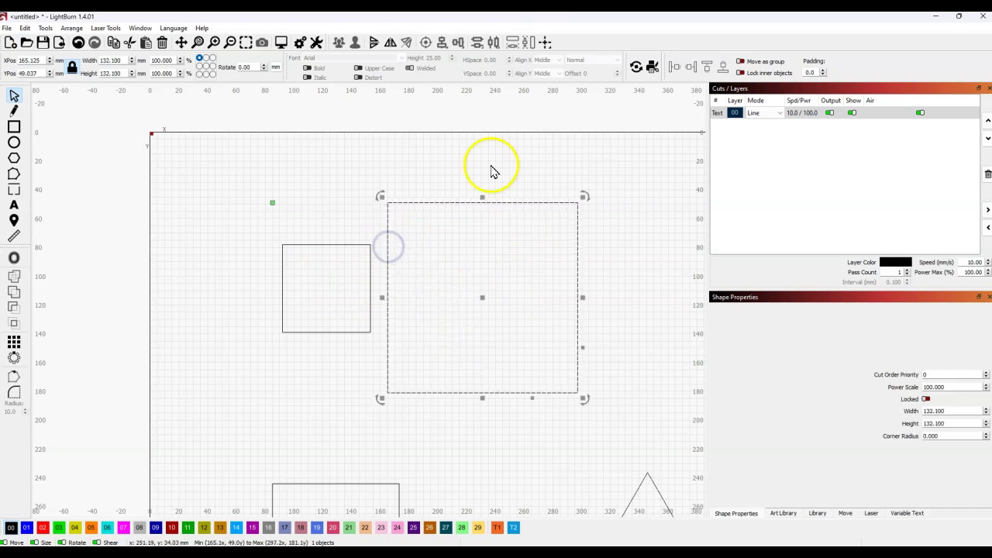
{"action": "left_click_drag", "start_coordinate": [255, 65], "coordinate": [238, 67]}
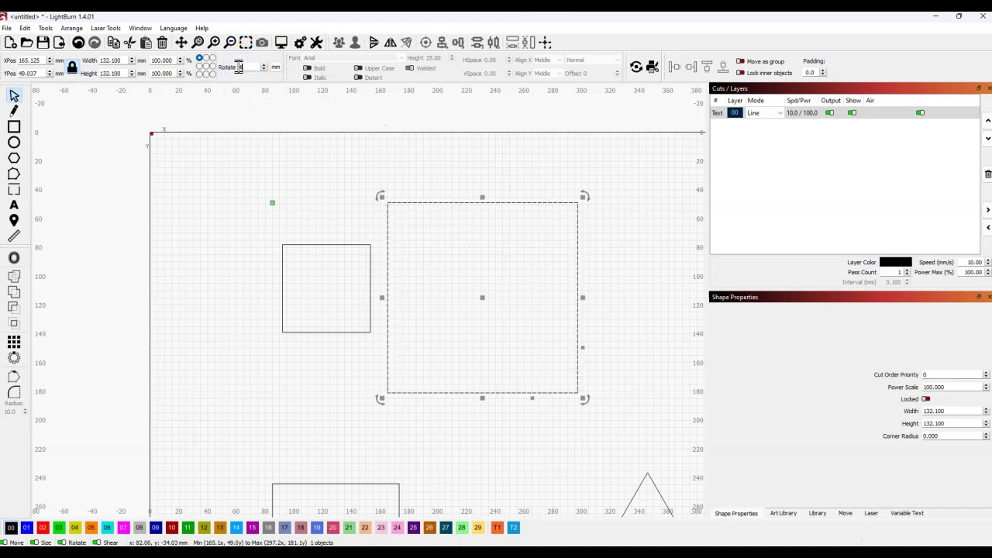
{"action": "key", "text": "Return"}
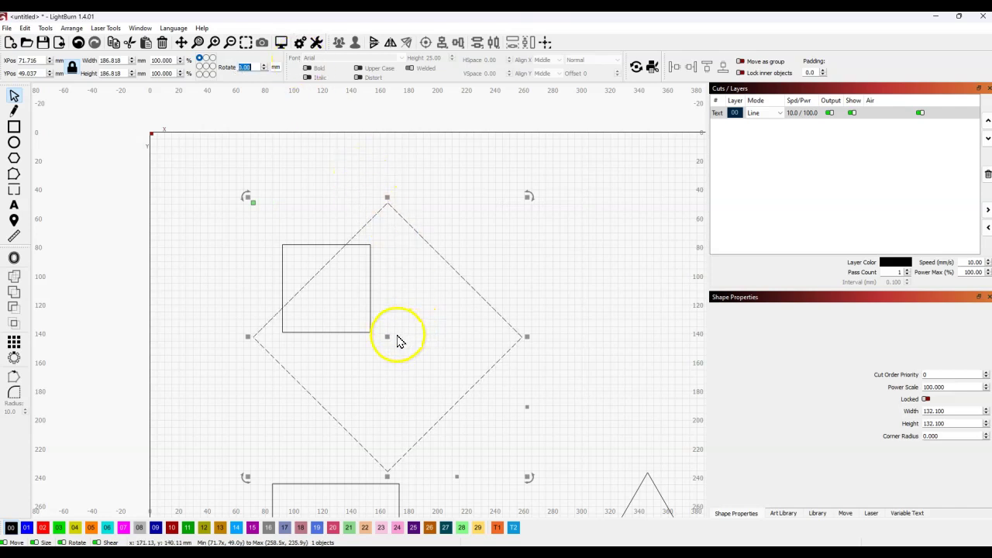
{"action": "left_click_drag", "start_coordinate": [387, 338], "coordinate": [408, 346]}
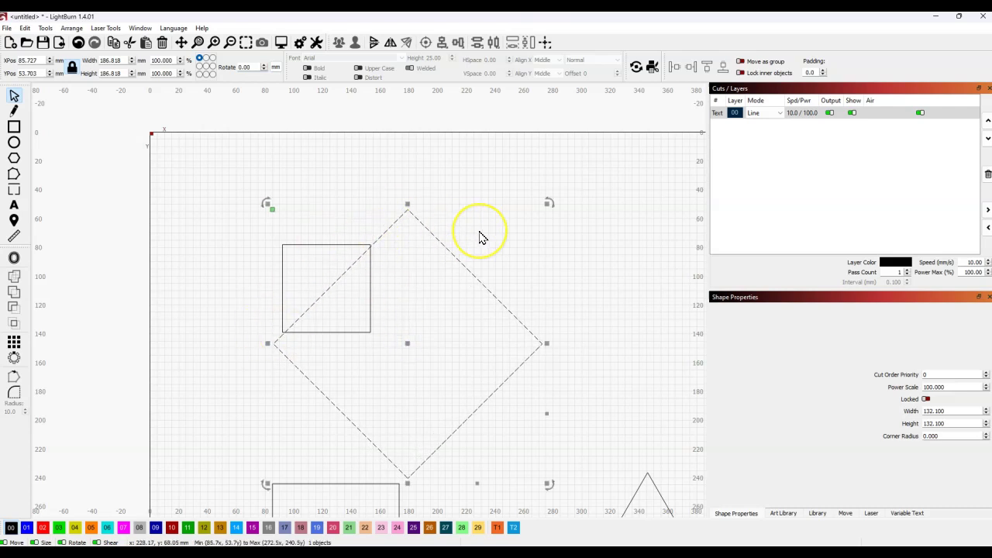
Zoom and pan to check that the diamond's edge meets the small square's opposite corners.
{"action": "scroll", "coordinate": [479, 236], "scroll_direction": "up", "scroll_amount": 4}
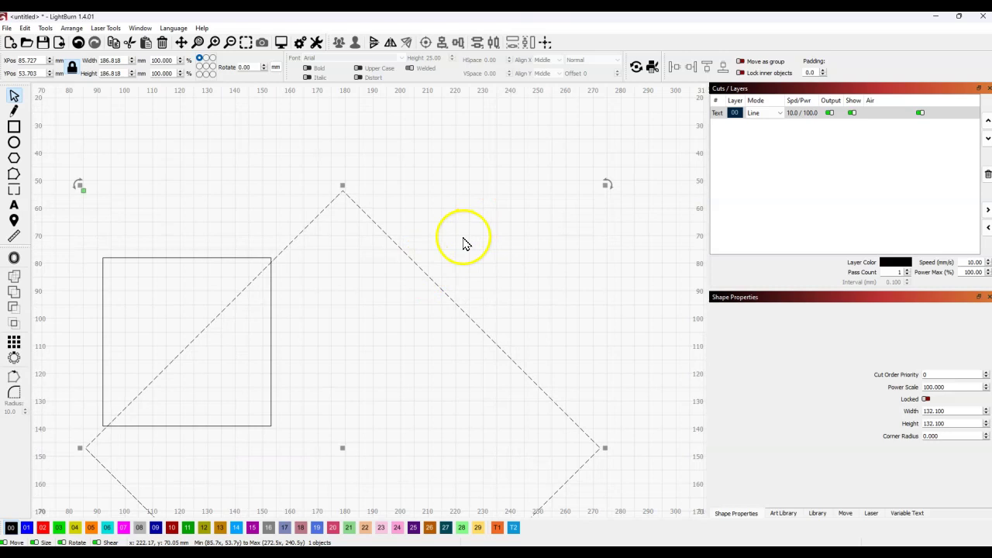
{"action": "scroll", "coordinate": [463, 239], "scroll_direction": "up", "scroll_amount": 1}
{"action": "left_click_drag", "start_coordinate": [463, 240], "coordinate": [642, 160]}
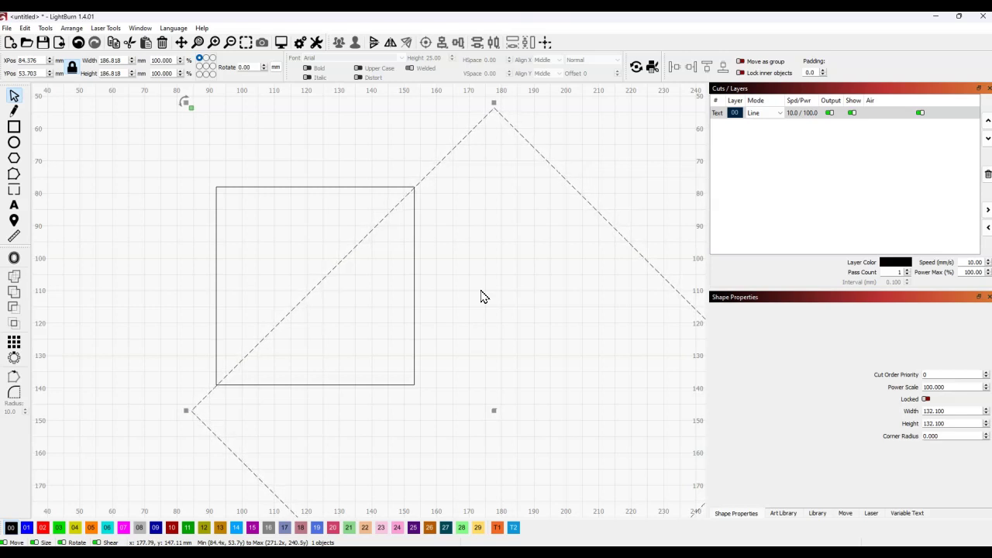
{"action": "scroll", "coordinate": [473, 281], "scroll_direction": "up", "scroll_amount": 3}
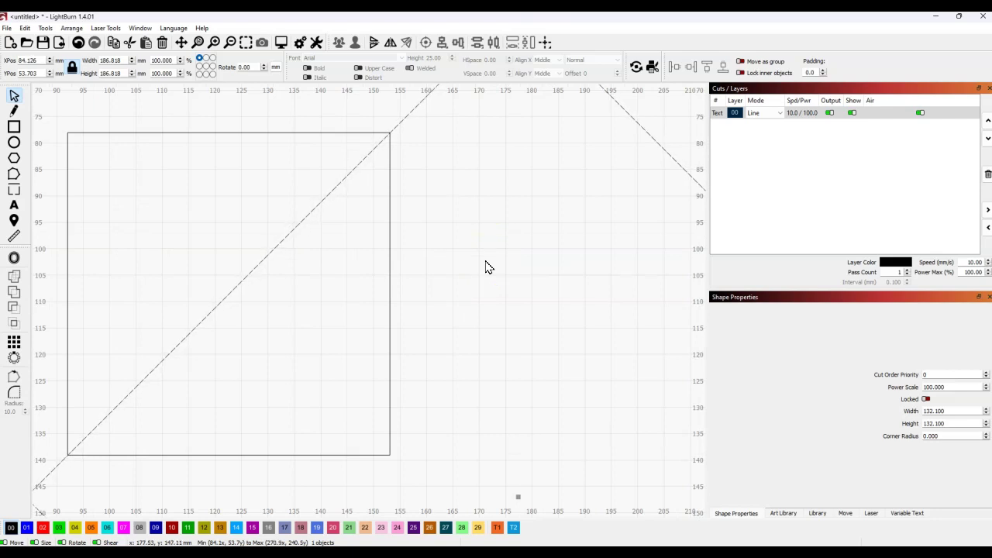
{"action": "scroll", "coordinate": [509, 238], "scroll_direction": "down", "scroll_amount": 4}
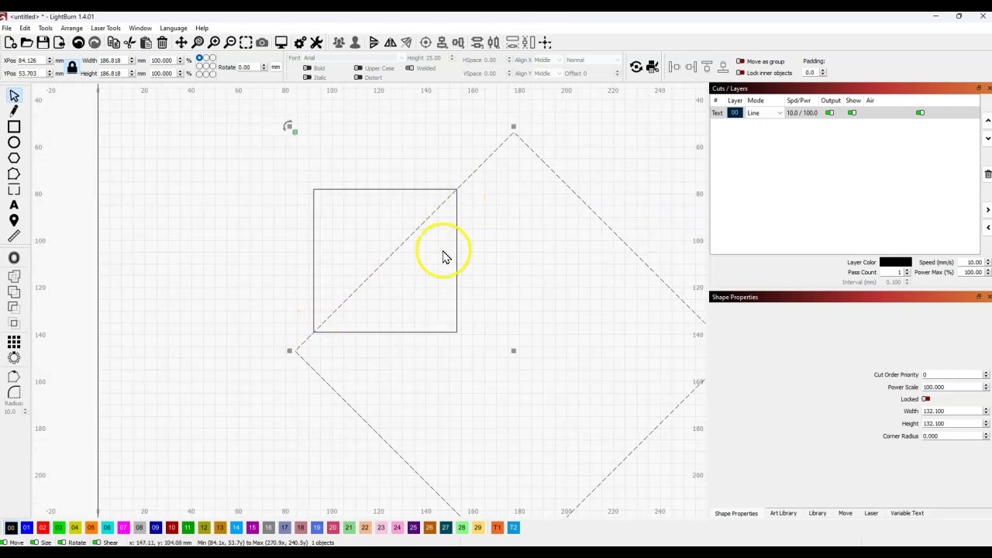
{"action": "scroll", "coordinate": [472, 297], "scroll_direction": "down", "scroll_amount": 2}
{"action": "scroll", "coordinate": [476, 295], "scroll_direction": "up", "scroll_amount": 5}
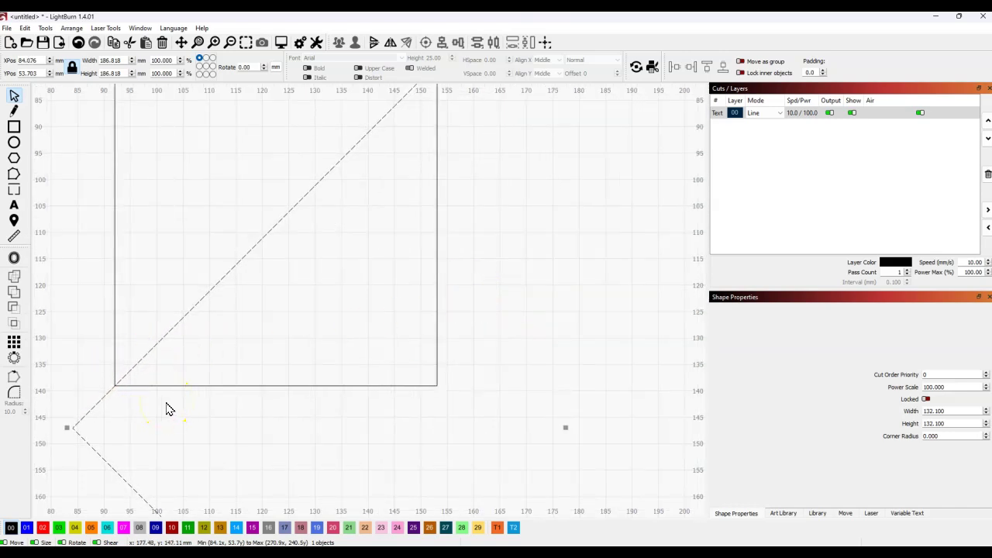
{"action": "scroll", "coordinate": [222, 394], "scroll_direction": "up", "scroll_amount": 2}
{"action": "scroll", "coordinate": [332, 379], "scroll_direction": "down", "scroll_amount": 5}
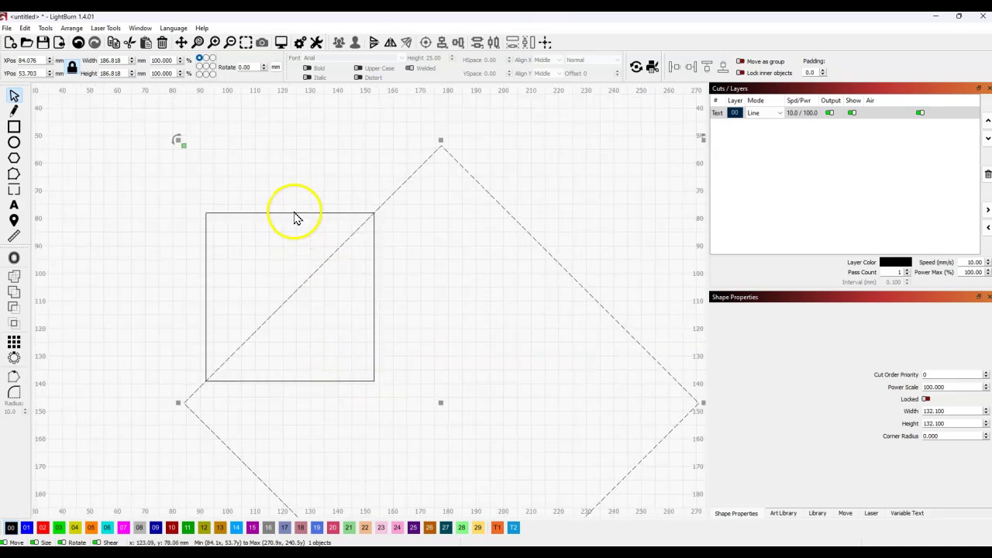
Add the small square to the diamond selection and open the Boolean Assistant for both.
{"action": "left_click", "coordinate": [287, 212], "text": "shift"}
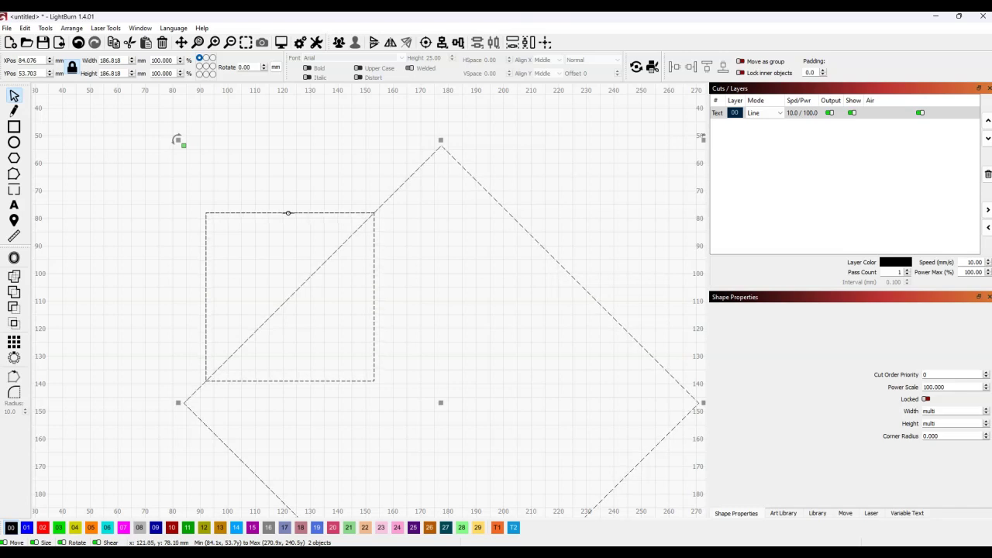
{"action": "key", "text": "alt+shift+b"}
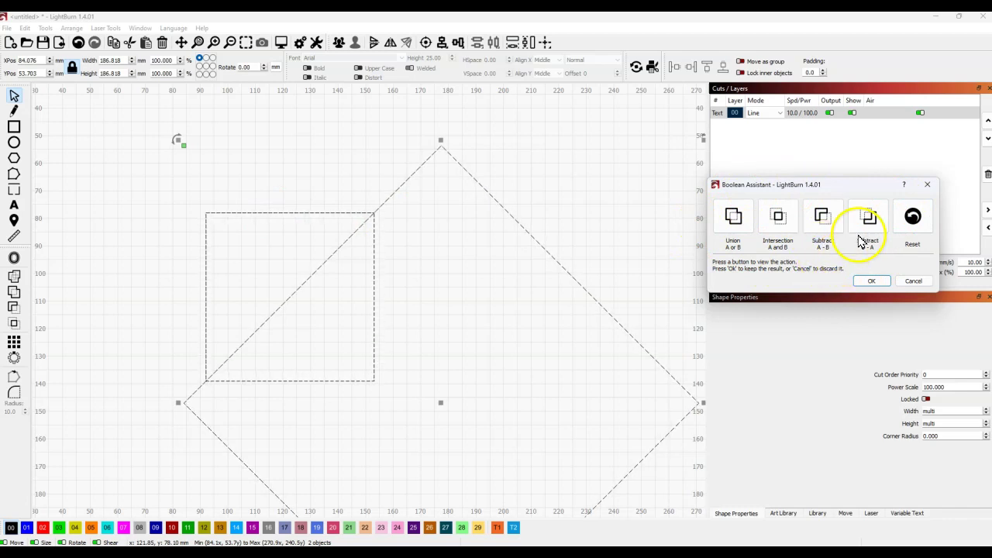
Compare the union, subtraction and intersection previews, then keep Intersection (A and B) as a right triangle.
{"action": "left_click", "coordinate": [868, 217]}
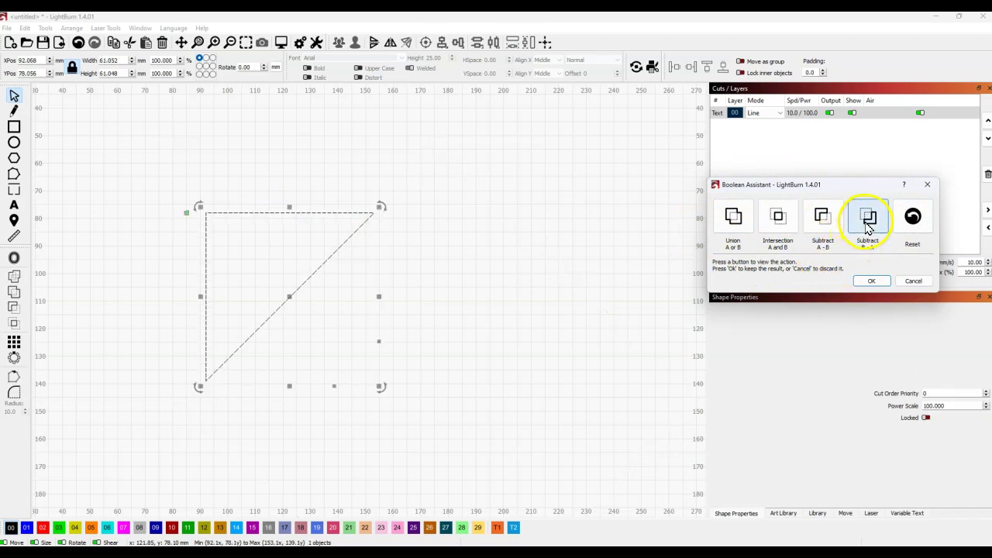
{"action": "left_click", "coordinate": [822, 219]}
{"action": "left_click", "coordinate": [776, 221]}
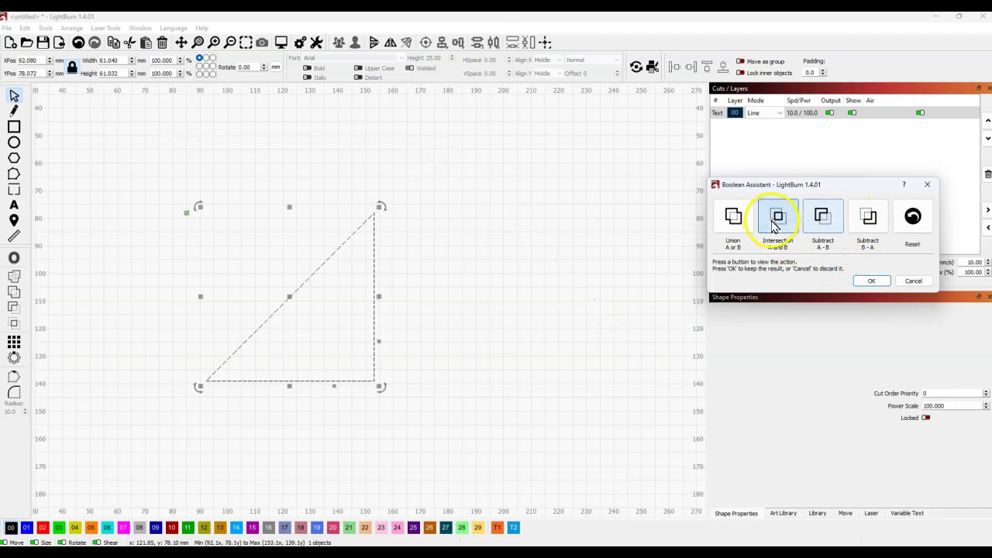
{"action": "left_click", "coordinate": [732, 217]}
{"action": "left_click", "coordinate": [780, 229]}
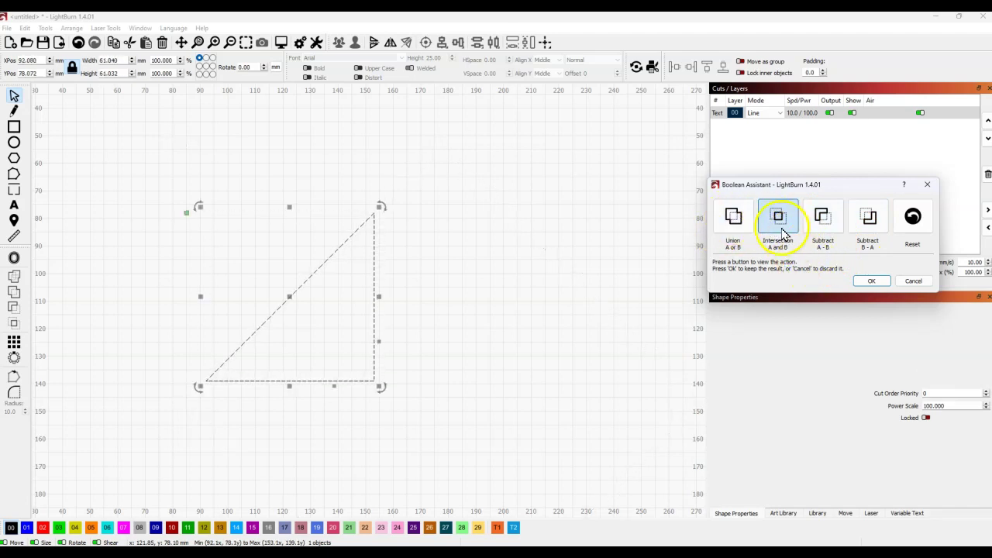
{"action": "left_click", "coordinate": [869, 225]}
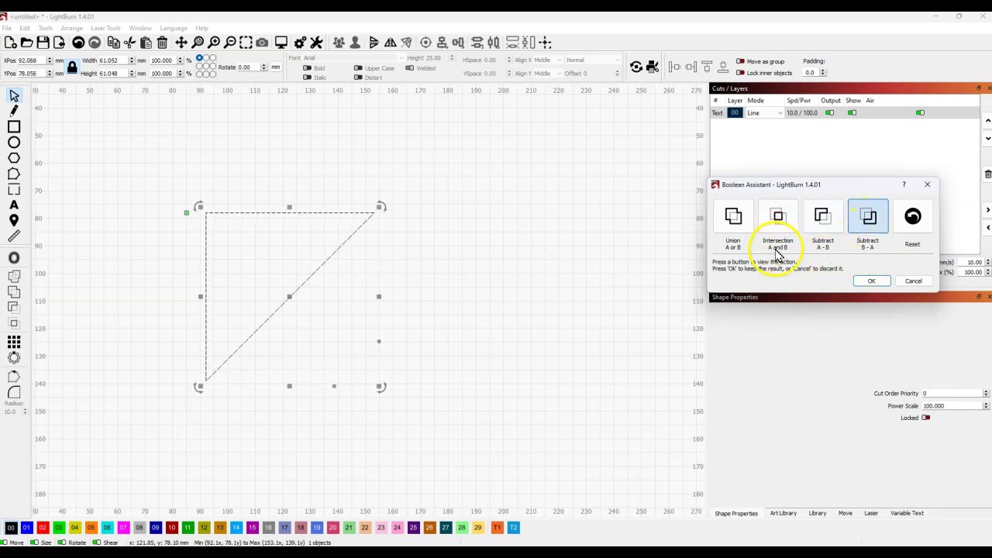
{"action": "left_click", "coordinate": [779, 224]}
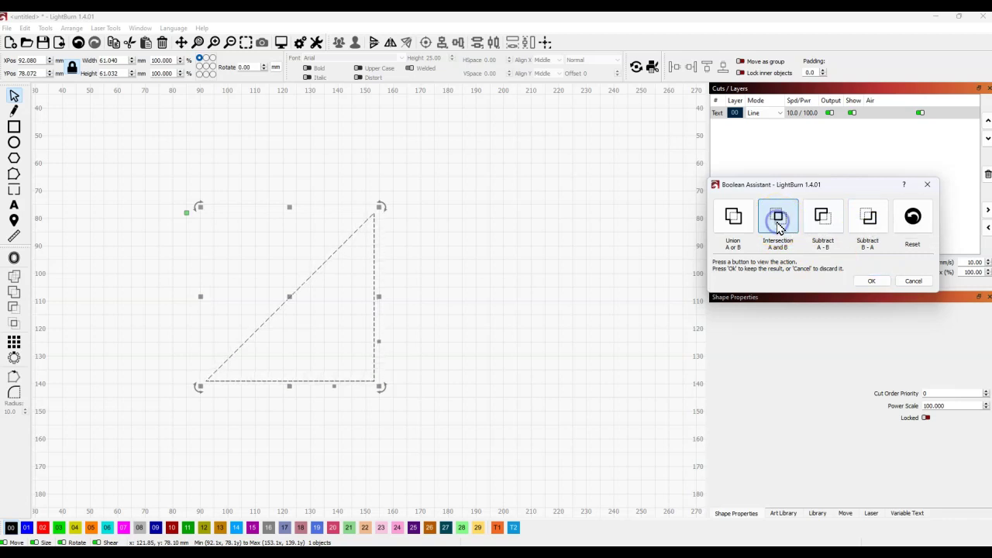
{"action": "left_click", "coordinate": [882, 286]}
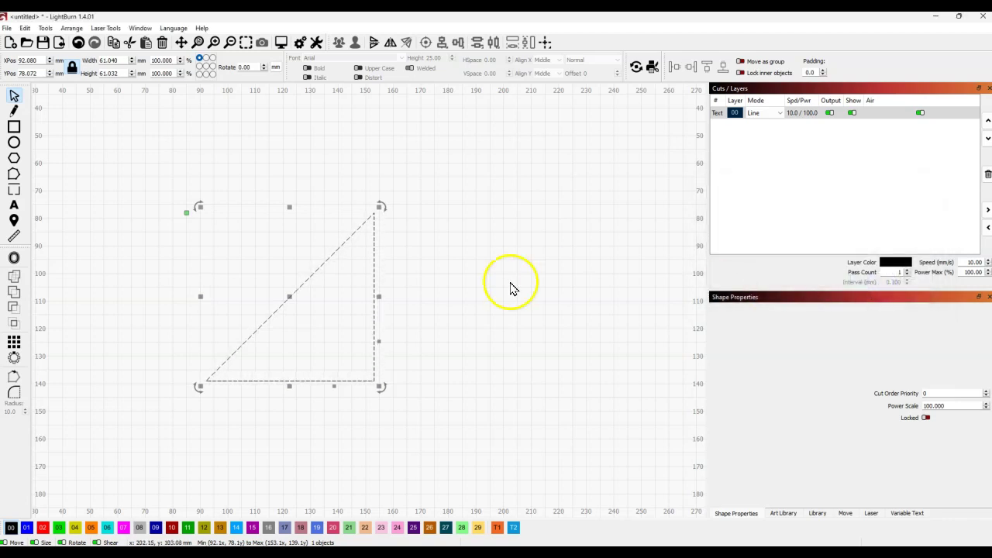
{"action": "left_click", "coordinate": [468, 253]}
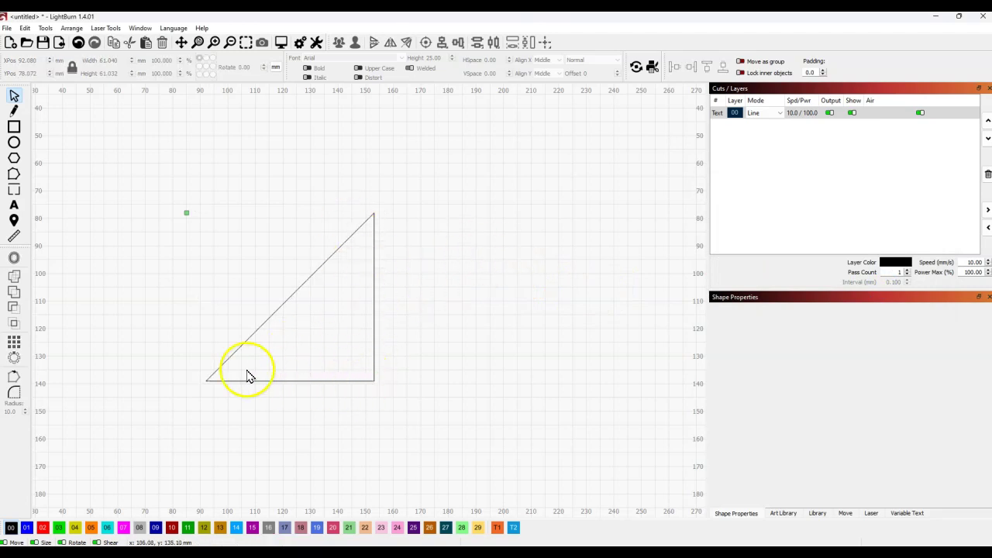
Zoom out and pan the canvas up until the remaining square shows below the triangle.
{"action": "scroll", "coordinate": [452, 269], "scroll_direction": "down", "scroll_amount": 2}
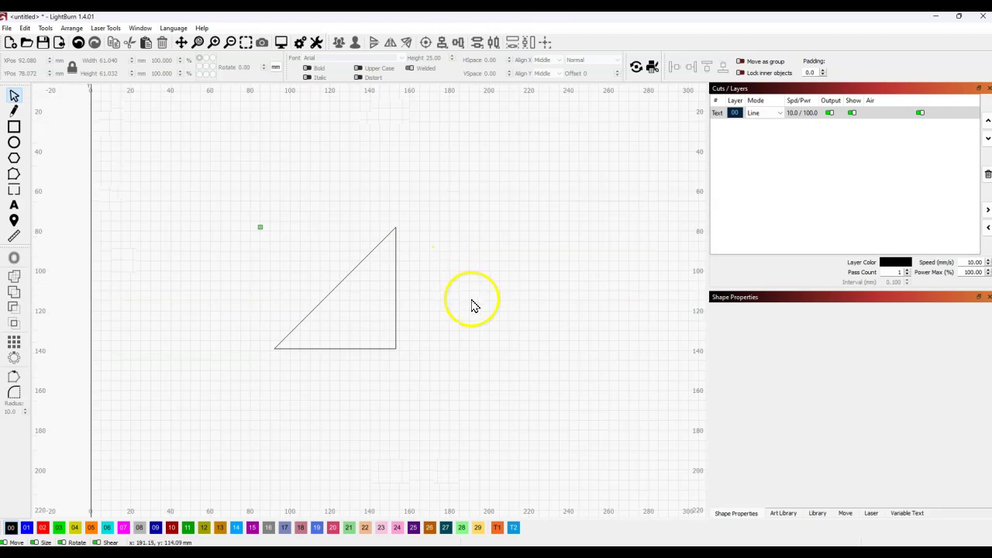
{"action": "left_click_drag", "start_coordinate": [475, 330], "coordinate": [501, 171]}
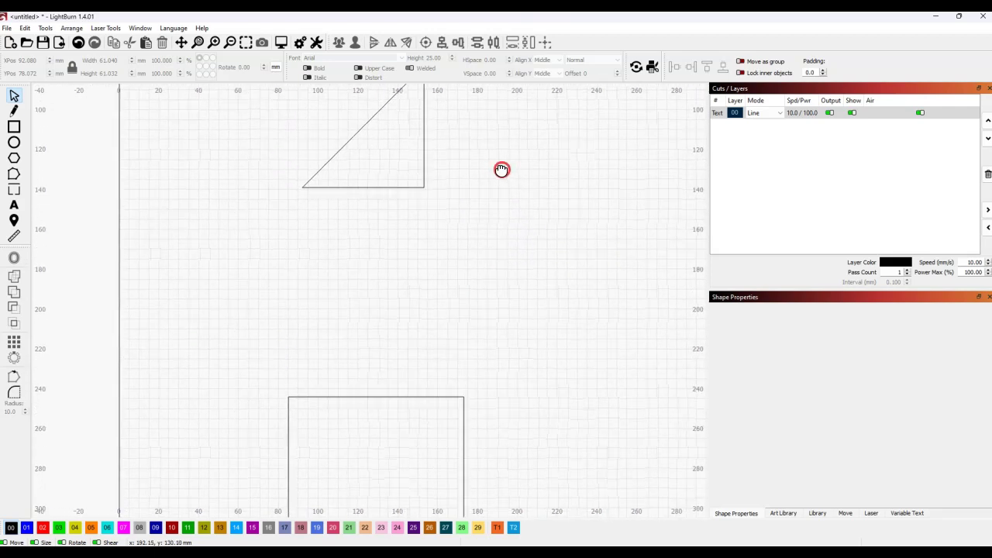
{"action": "left_click_drag", "start_coordinate": [535, 349], "coordinate": [516, 231]}
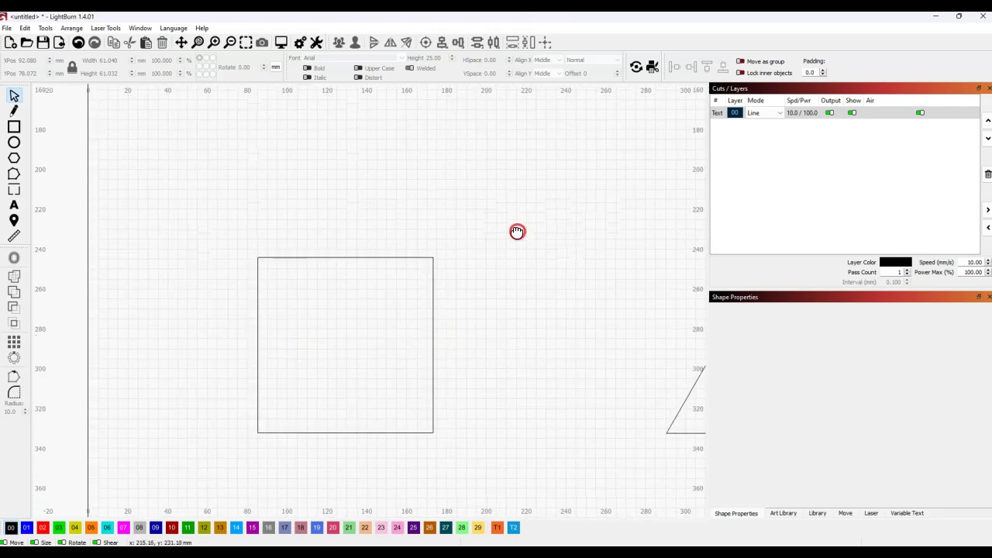
Select the remaining square and convert it to a path with Edit > Convert to Path.
{"action": "left_click", "coordinate": [18, 129]}
{"action": "left_click", "coordinate": [22, 130]}
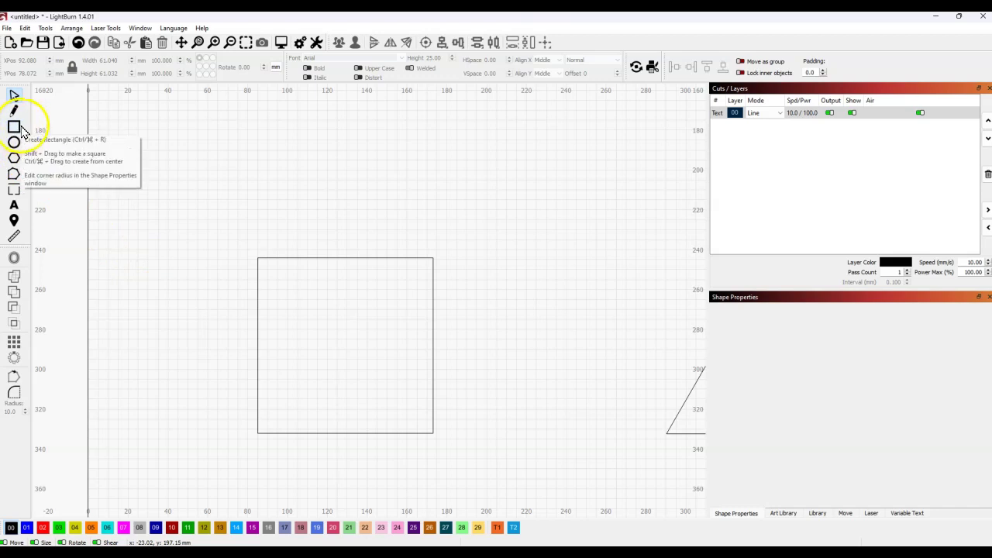
{"action": "left_click", "coordinate": [14, 96]}
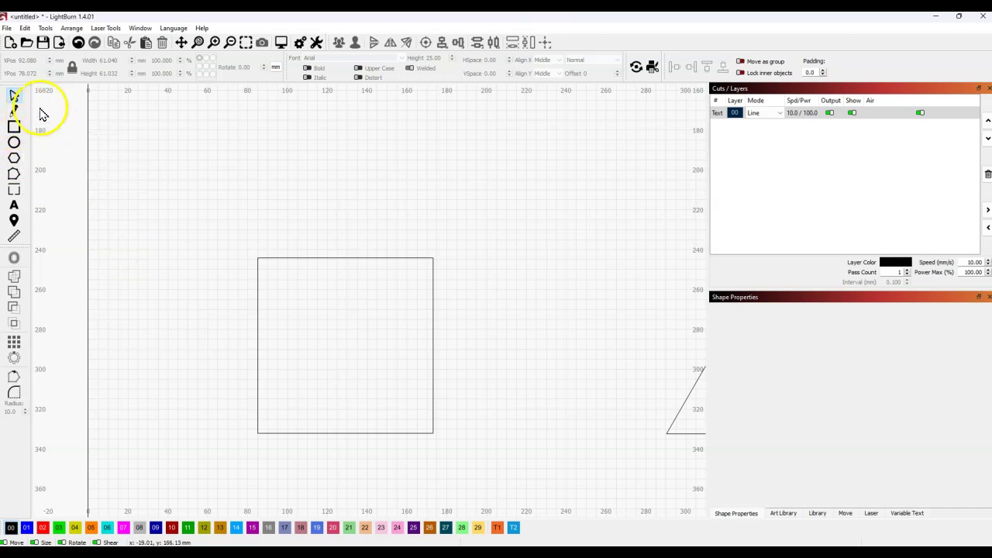
{"action": "left_click", "coordinate": [291, 258]}
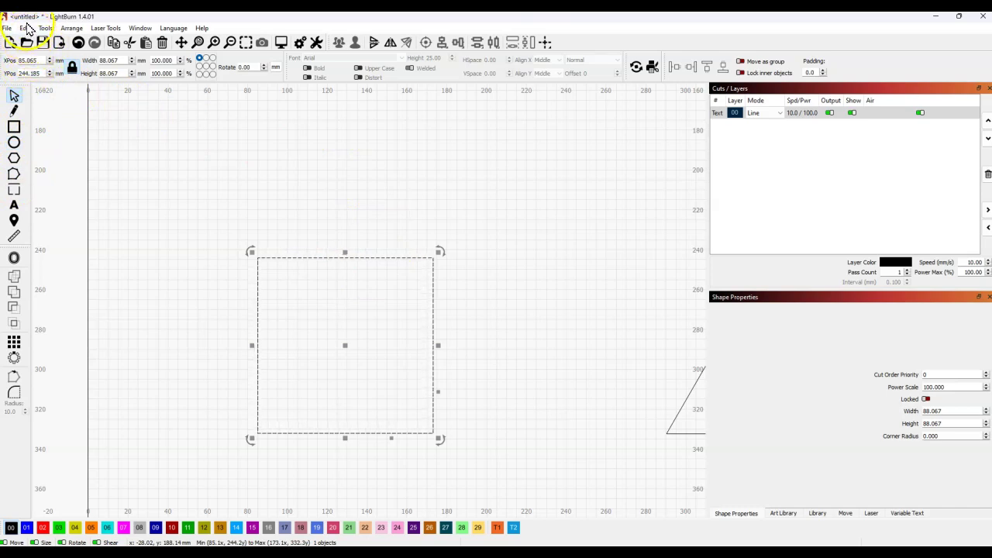
{"action": "left_click", "coordinate": [26, 29]}
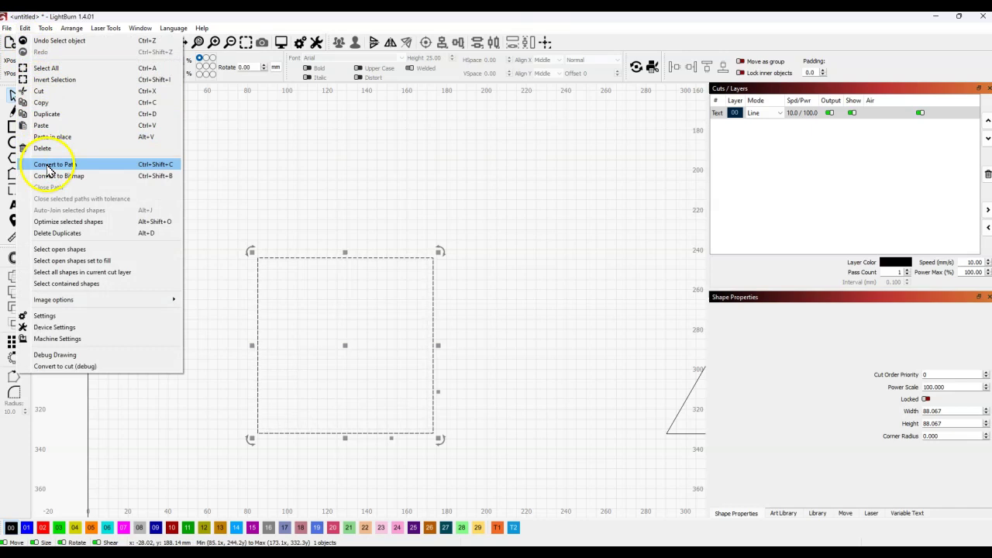
{"action": "left_click", "coordinate": [47, 165]}
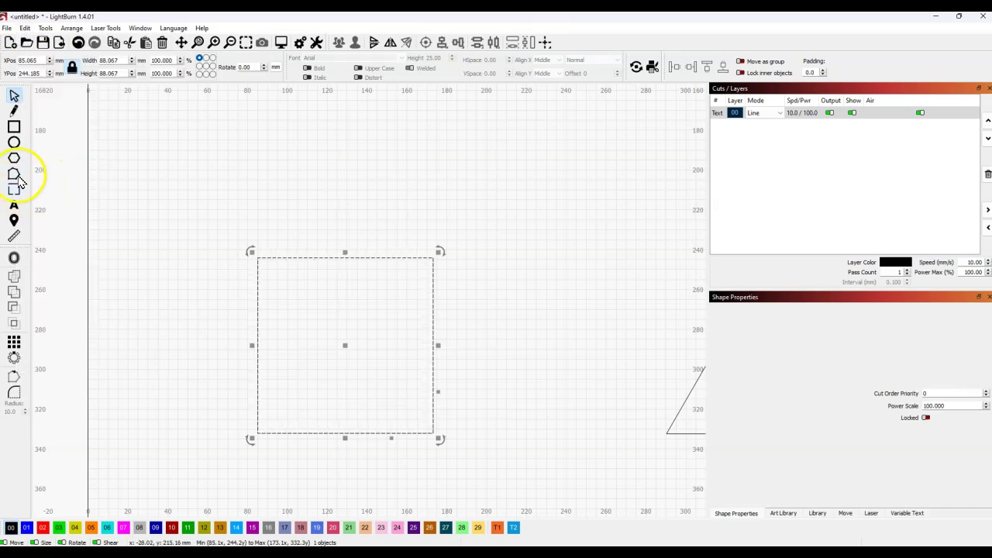
Delete the square path's top-left corner node in Edit Nodes, leaving a second right triangle.
{"action": "left_click", "coordinate": [14, 175]}
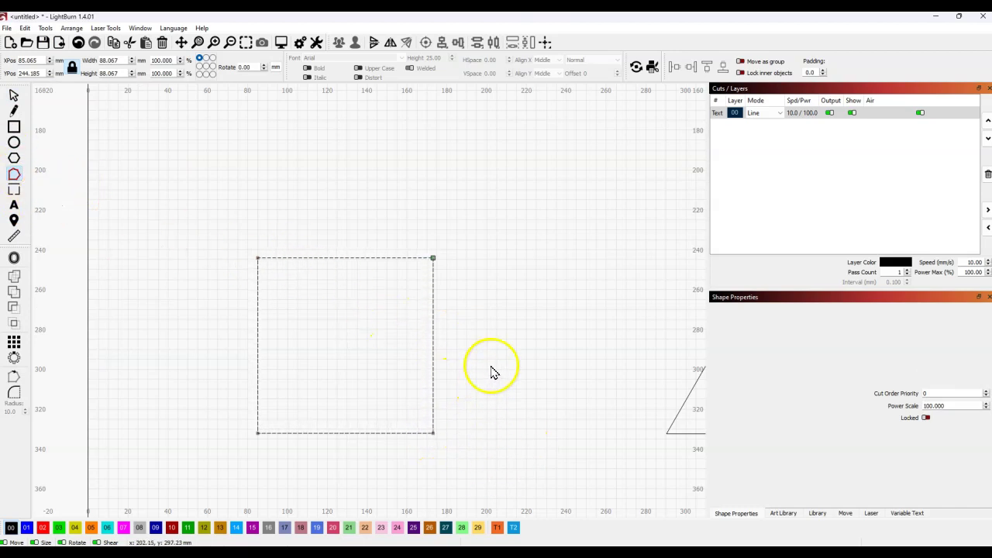
{"action": "scroll", "coordinate": [490, 363], "scroll_direction": "up", "scroll_amount": 2}
{"action": "scroll", "coordinate": [504, 365], "scroll_direction": "down", "scroll_amount": 4}
{"action": "scroll", "coordinate": [505, 365], "scroll_direction": "down", "scroll_amount": 3}
{"action": "scroll", "coordinate": [508, 363], "scroll_direction": "up", "scroll_amount": 3}
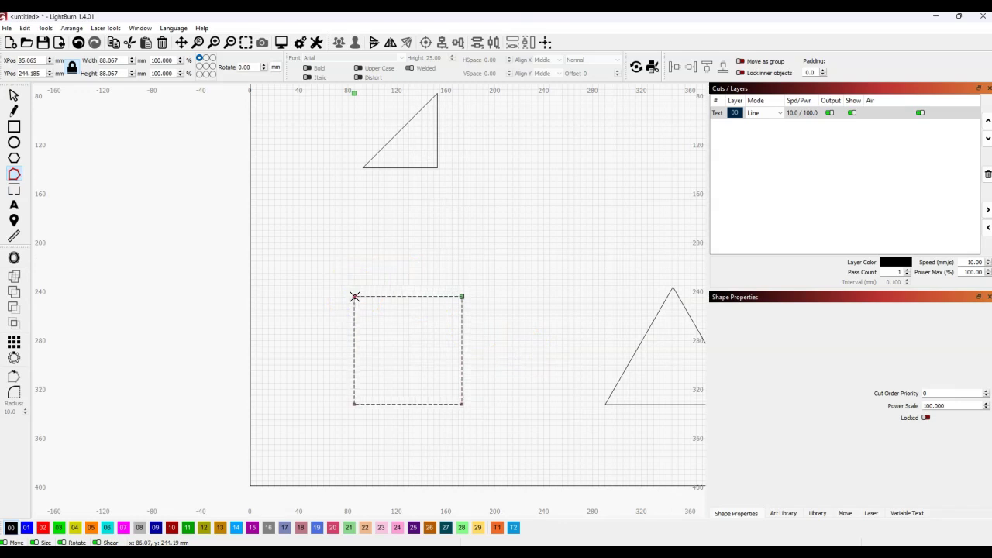
{"action": "key", "text": "Delete"}
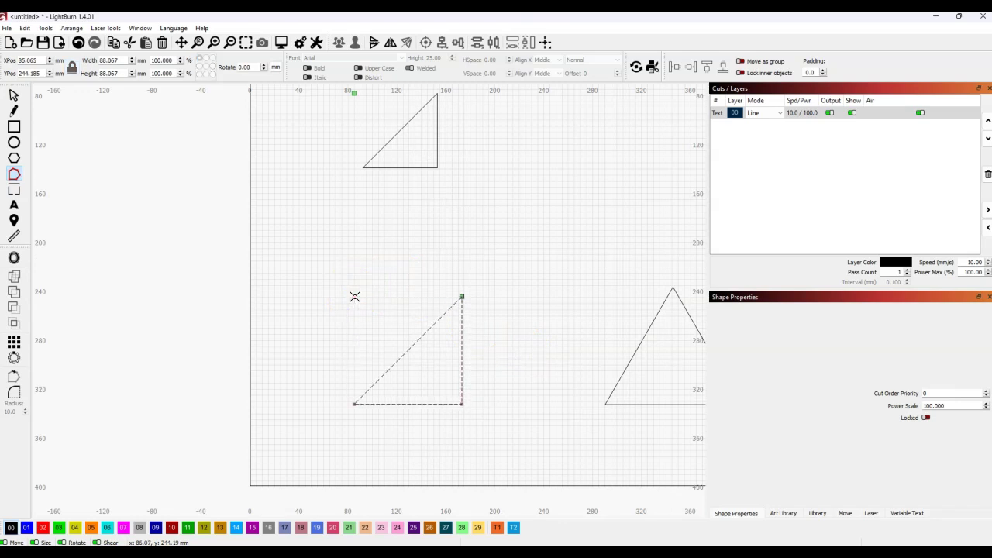
{"action": "left_click", "coordinate": [505, 305]}
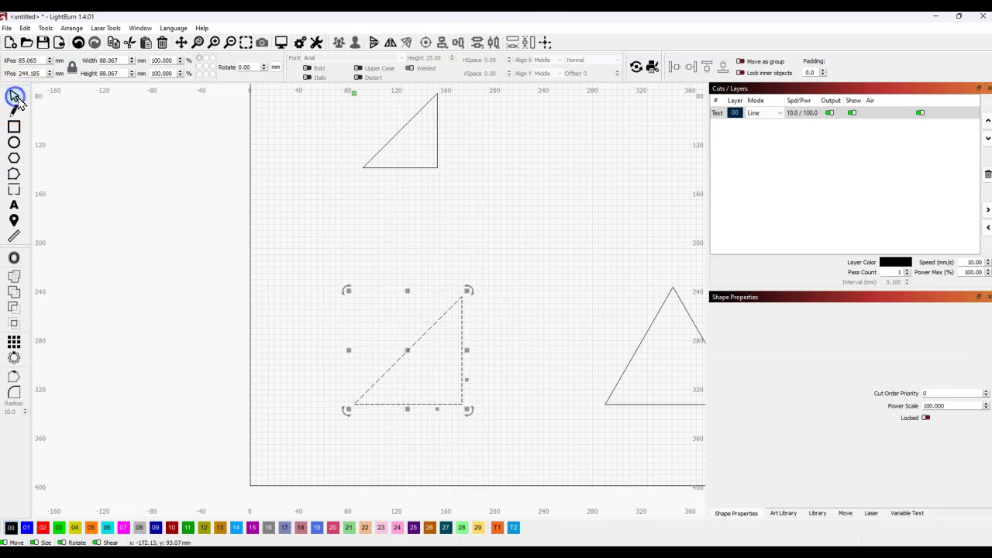
{"action": "left_click", "coordinate": [507, 288]}
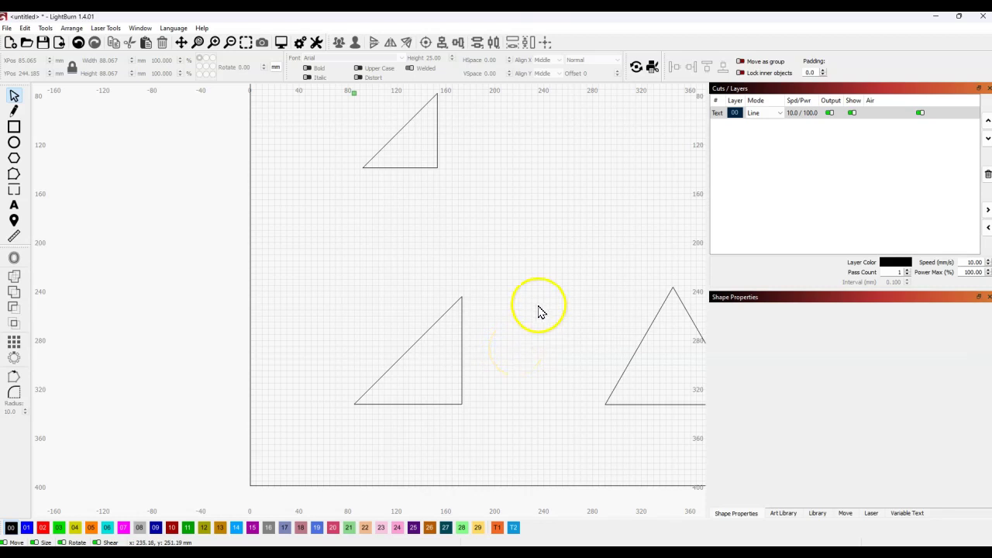
Draw a new hexagon with the Polygon tool between the existing triangles.
{"action": "left_click_drag", "start_coordinate": [542, 306], "coordinate": [461, 294]}
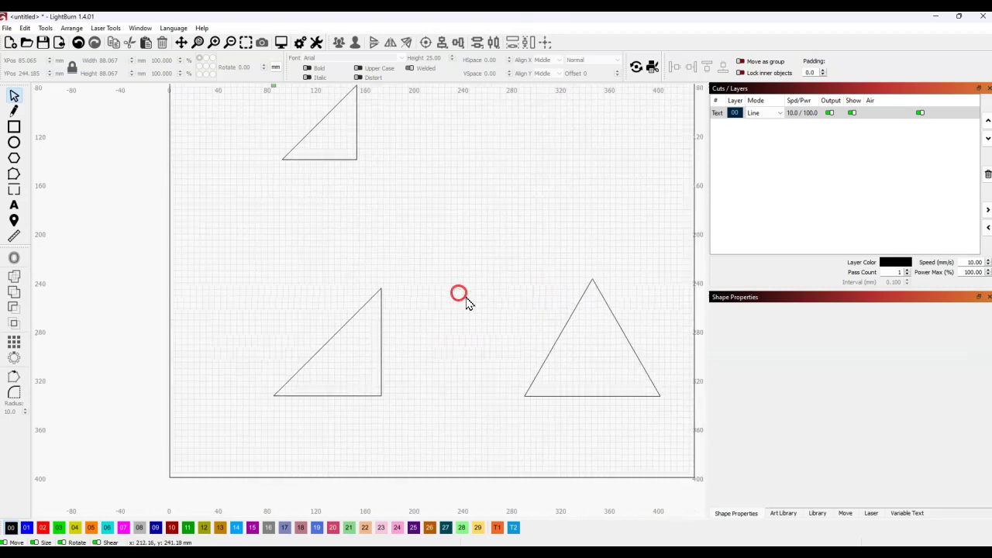
{"action": "left_click", "coordinate": [14, 158]}
{"action": "left_click_drag", "start_coordinate": [394, 196], "coordinate": [485, 290]}
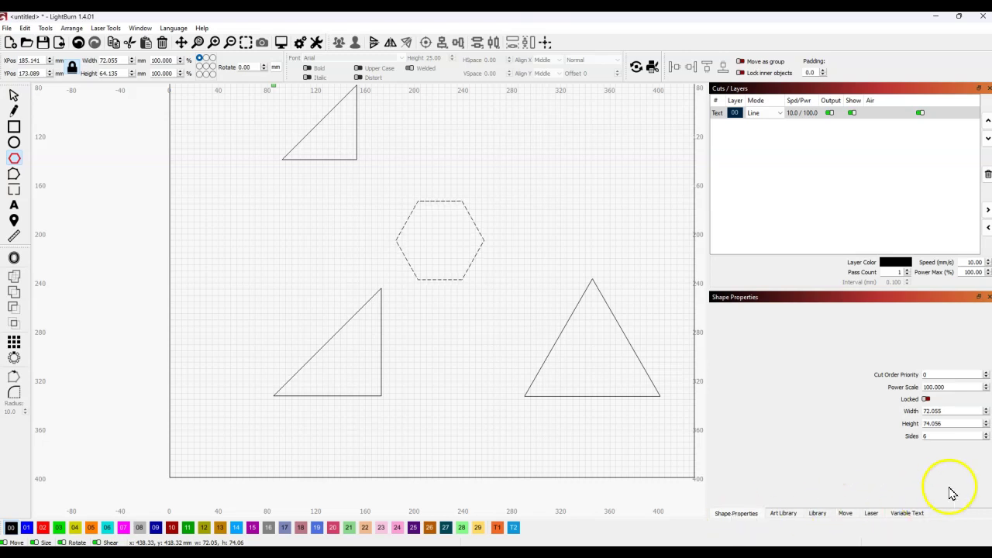
Lower the new polygon's Sides from 6 to 3, making a small triangle.
{"action": "left_click", "coordinate": [986, 439]}
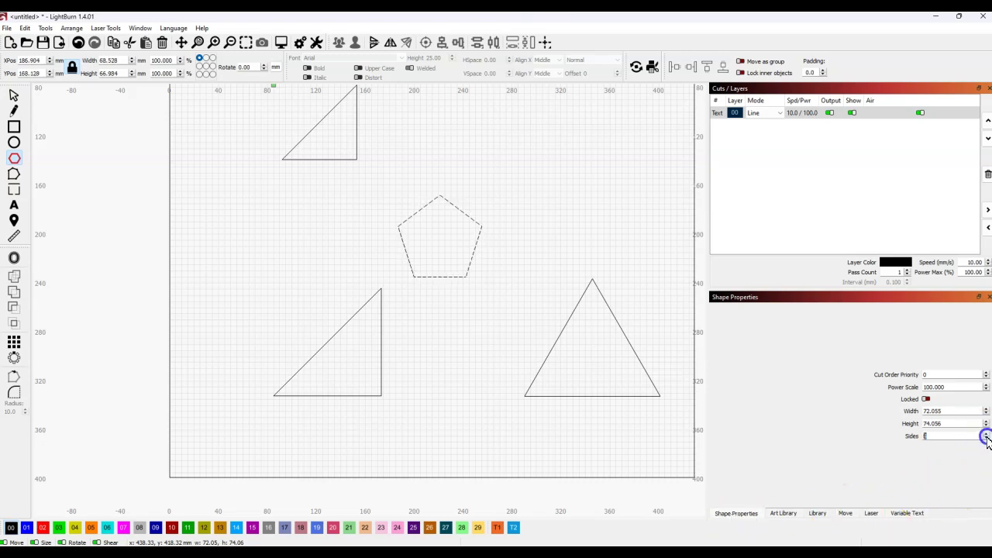
{"action": "left_click", "coordinate": [985, 438]}
{"action": "left_click", "coordinate": [986, 438]}
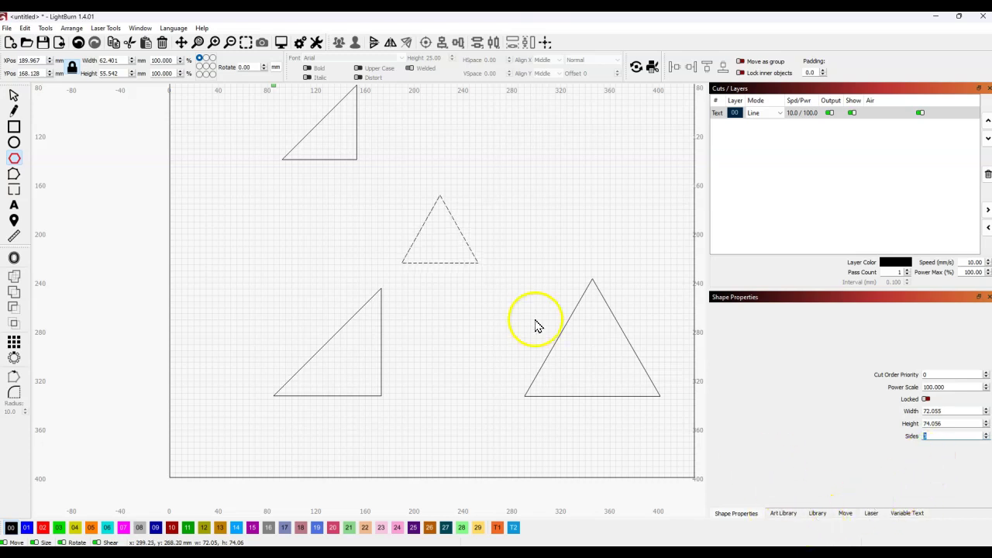
{"action": "left_click", "coordinate": [466, 317]}
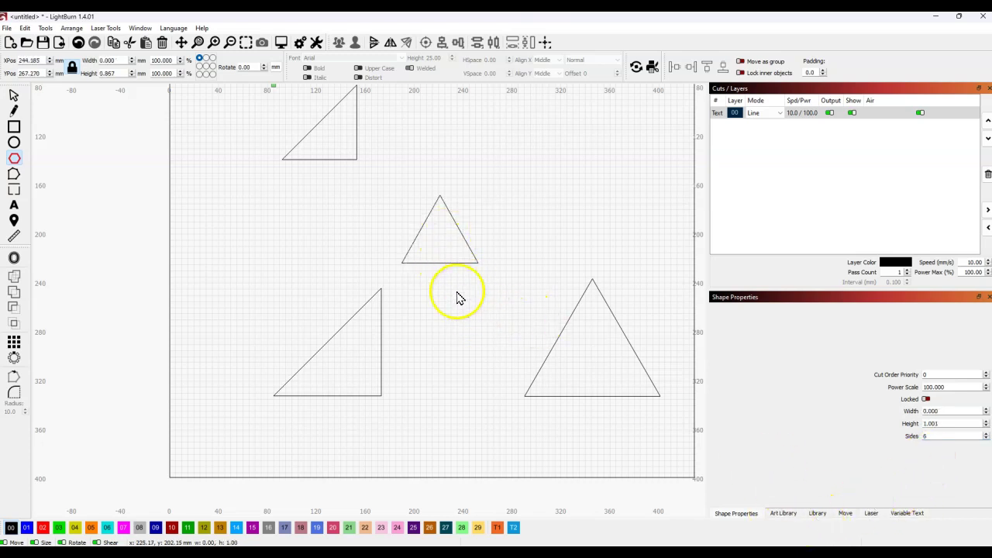